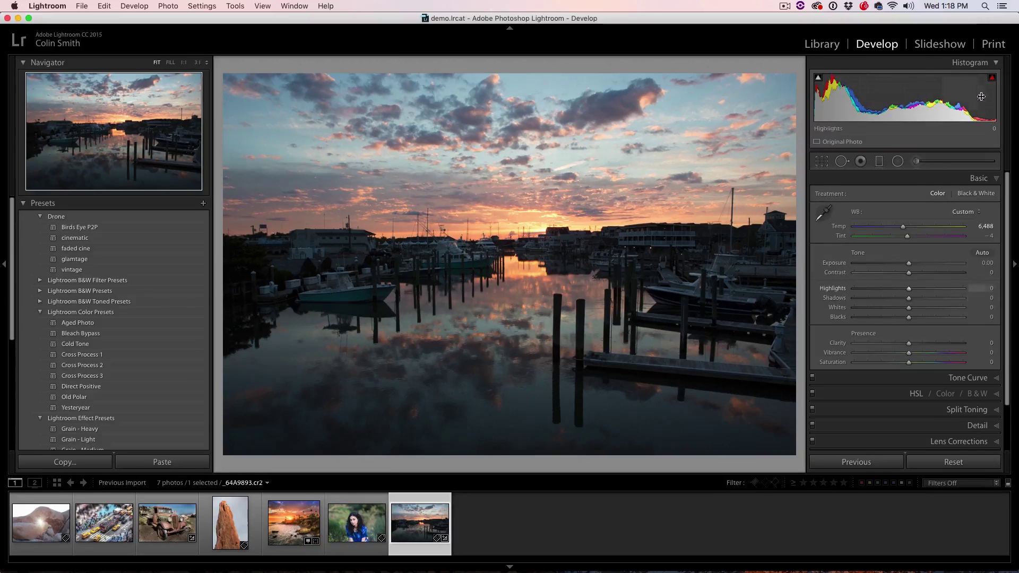
# - Tune the marina photo from the histogram to Shadows +68, Exposure +0.70, Blacks −46, Whites +10, then view Before
pyautogui.moveTo(843, 101); pyautogui.dragTo(965, 97)
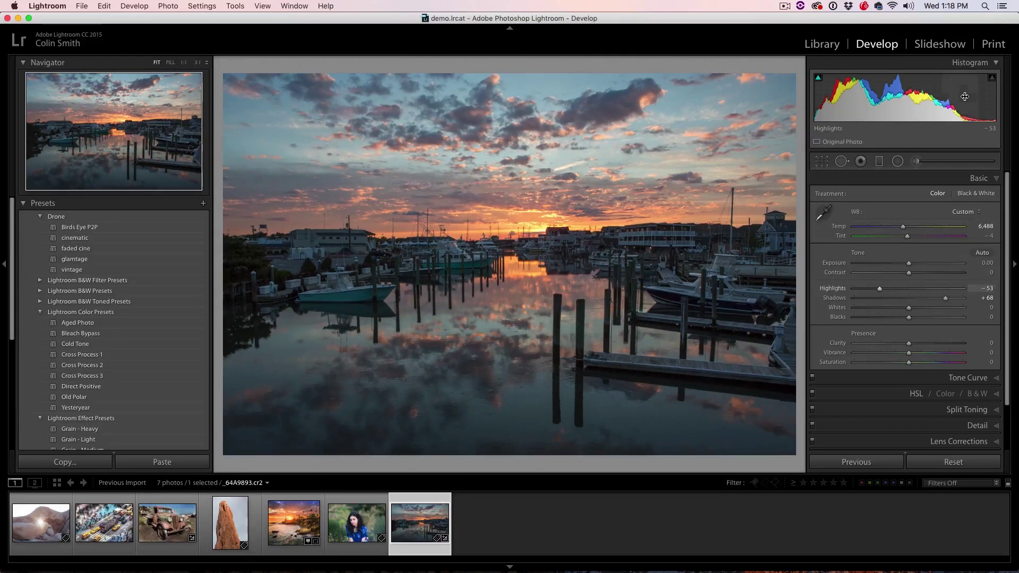
pyautogui.moveTo(902, 88); pyautogui.dragTo(918, 87)
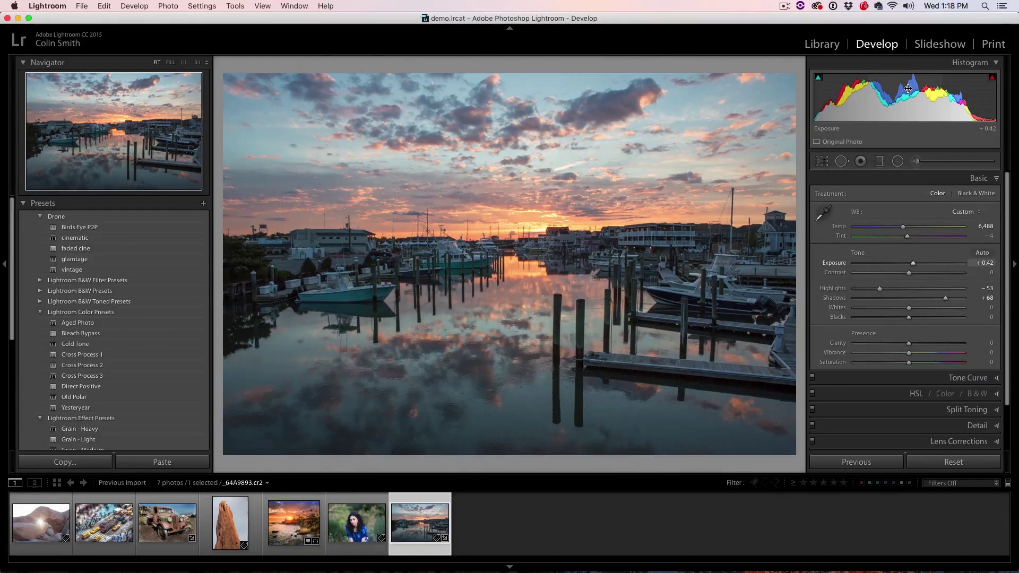
pyautogui.moveTo(823, 95)
pyautogui.mouseDown()
pyautogui.moveTo(839, 95)
pyautogui.moveTo(818, 95)
pyautogui.mouseUp()
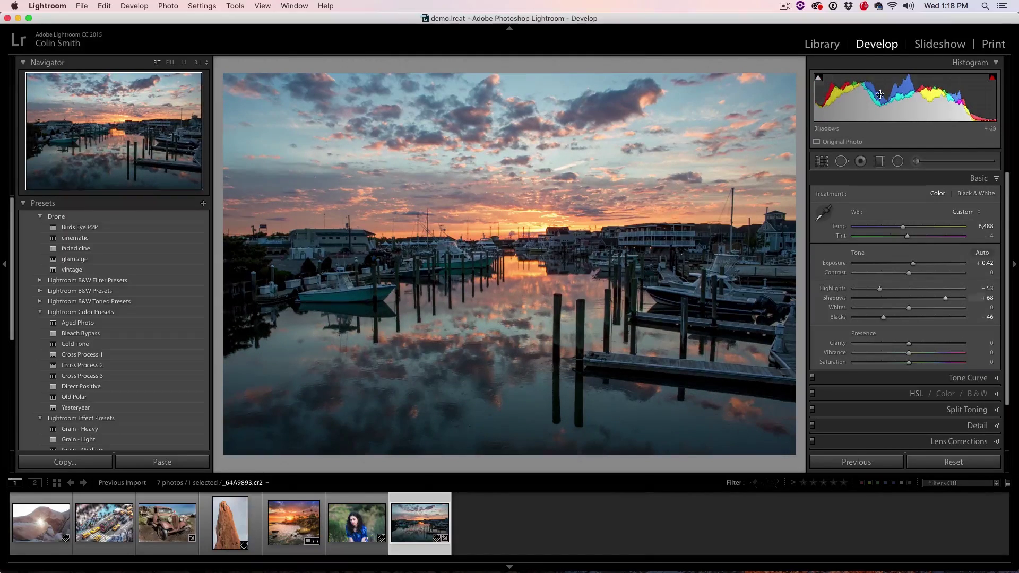
pyautogui.moveTo(955, 90); pyautogui.dragTo(961, 90)
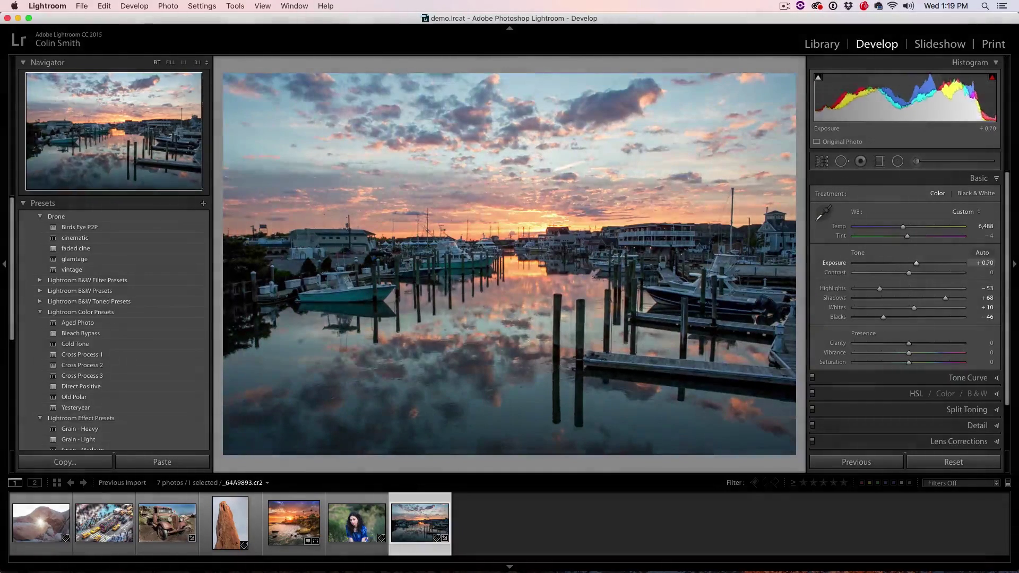
pyautogui.moveTo(849, 94); pyautogui.dragTo(859, 95)
pyautogui.press('\\')
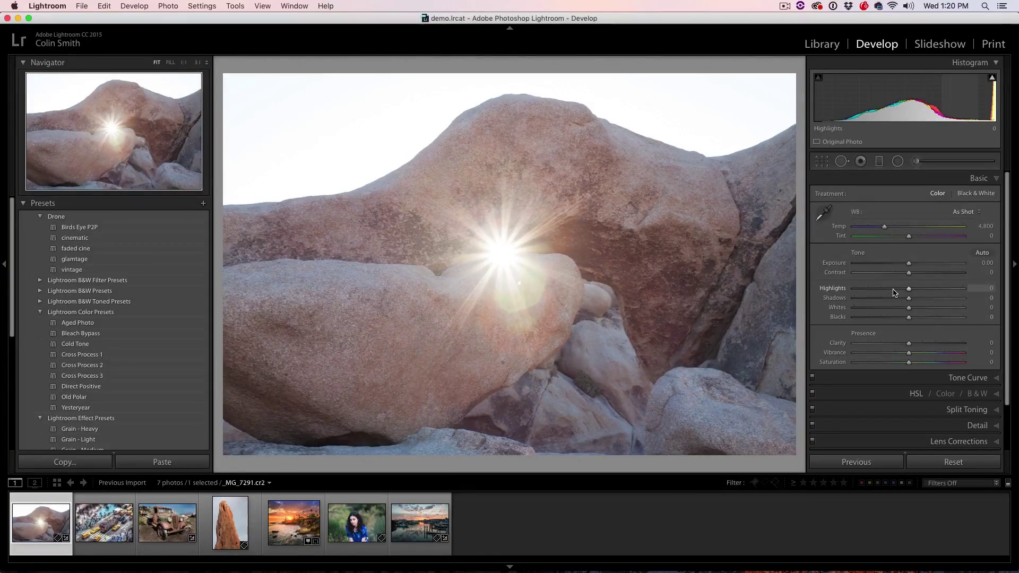
# - Lower Exposure to −2.10, then set Whites and Blacks while watching the clipping preview
pyautogui.moveTo(907, 264); pyautogui.dragTo(863, 288)
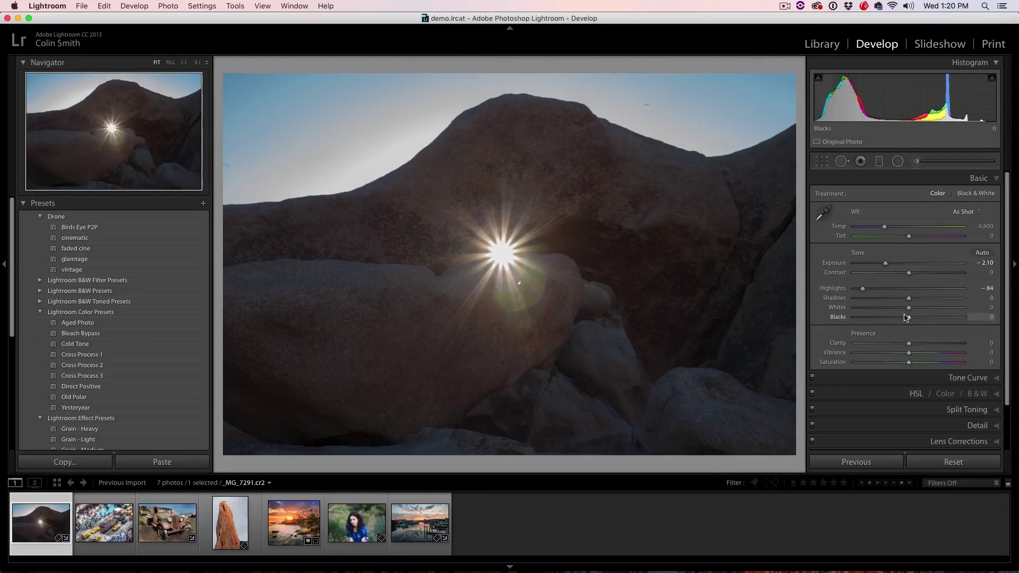
pyautogui.press('alt')
pyautogui.moveTo(909, 308); pyautogui.dragTo(925, 307)
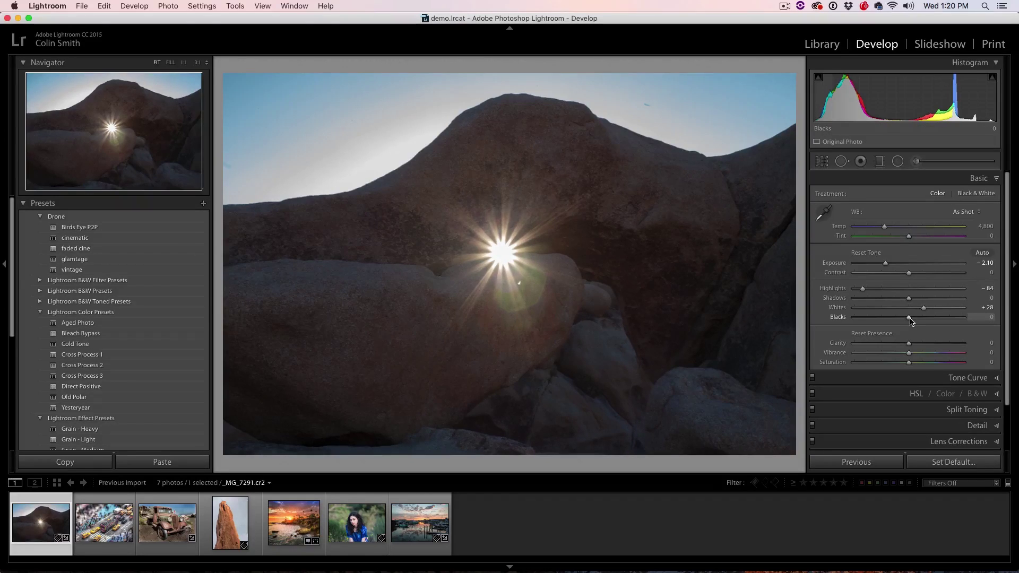
pyautogui.moveTo(910, 318); pyautogui.dragTo(878, 315)
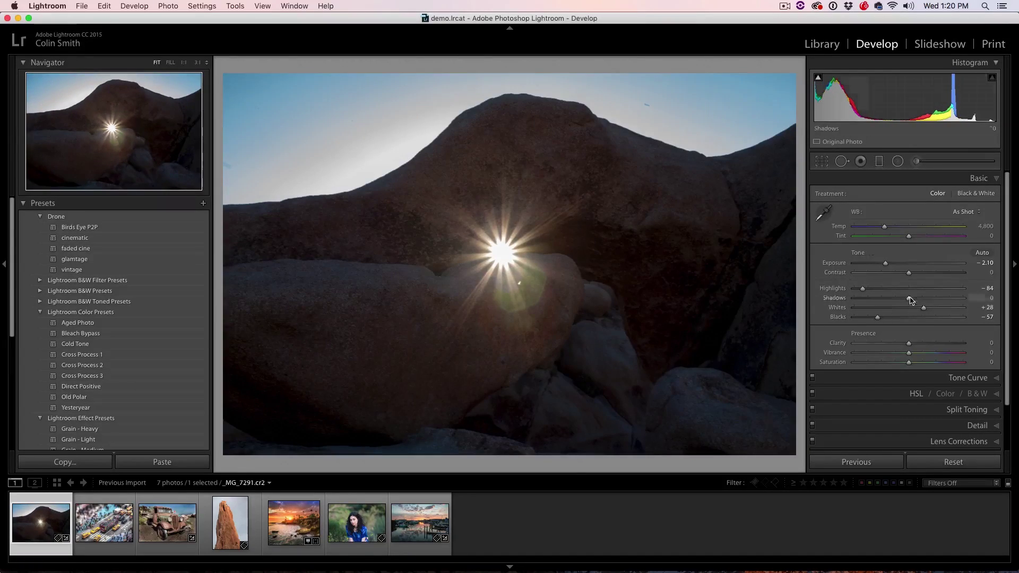
# - Refine Exposure to −1.55 and Whites to +27, then compare with the original
pyautogui.moveTo(885, 263); pyautogui.dragTo(892, 266)
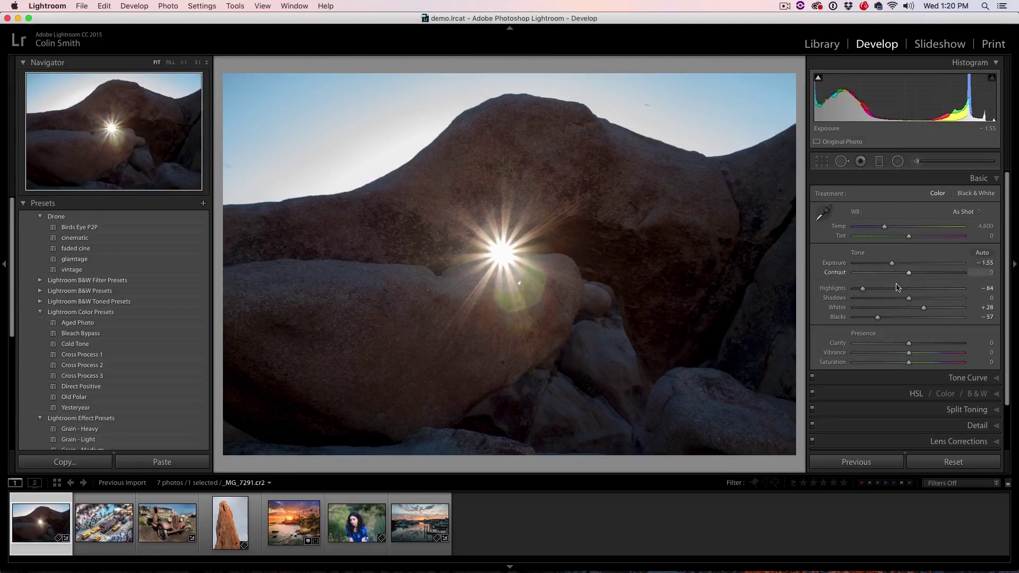
pyautogui.keyDown('alt'); pyautogui.click(924, 311); pyautogui.keyUp('alt')
pyautogui.moveTo(924, 310); pyautogui.dragTo(924, 310)
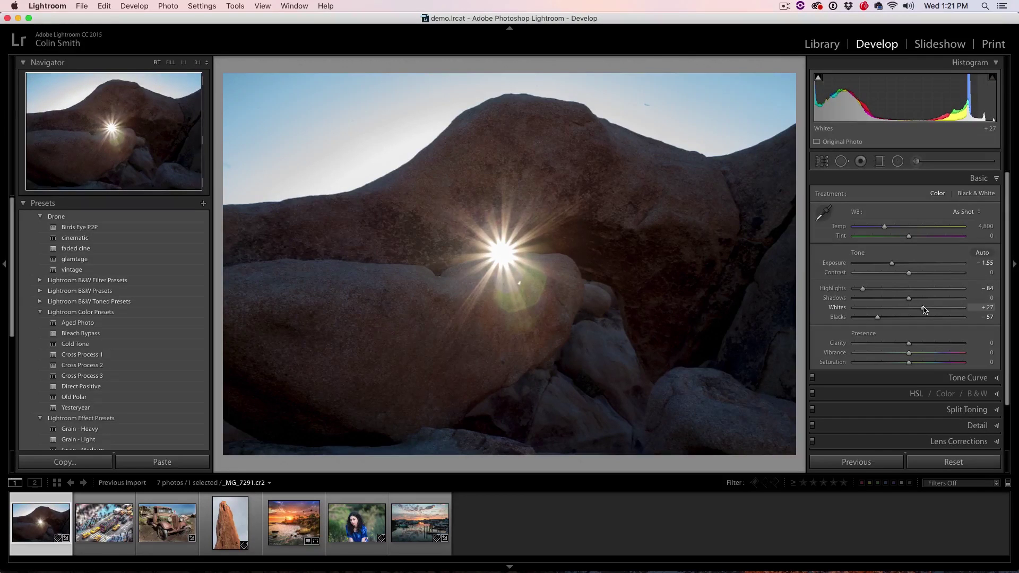
pyautogui.press('\\')
pyautogui.press('\\')
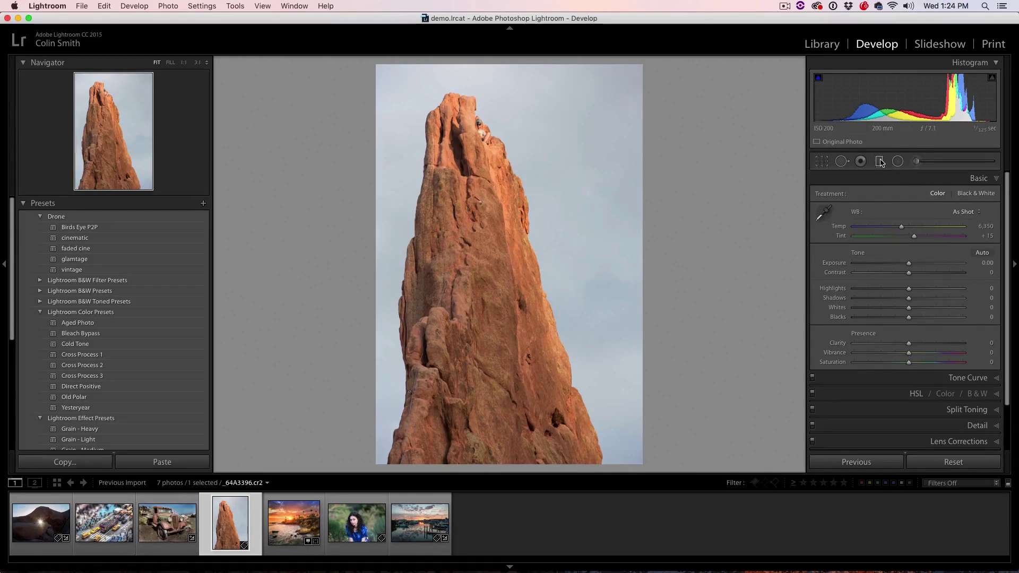
# - Add a graduated filter with Exposure −1.32 and Highlights −71, dragged down from the sky's top
pyautogui.click(880, 162)
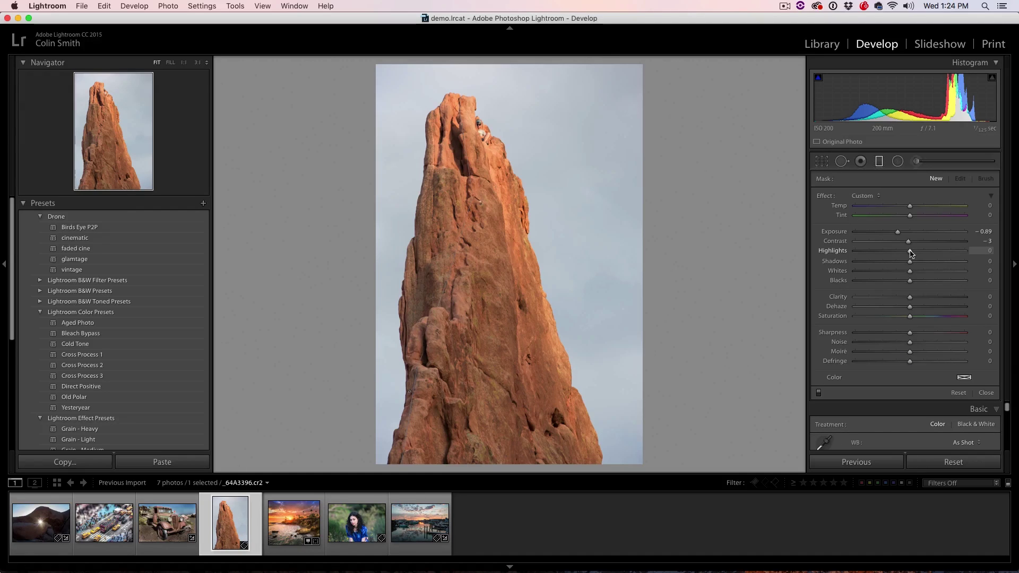
pyautogui.moveTo(872, 254); pyautogui.dragTo(870, 254)
pyautogui.moveTo(562, 119); pyautogui.dragTo(566, 408)
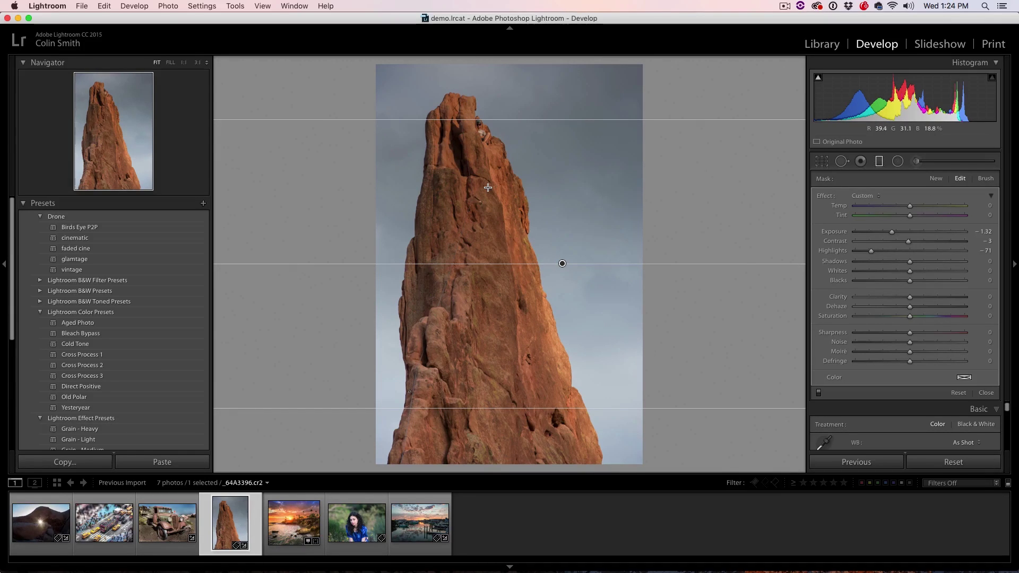
# - Brush-erase the gradient's darkening off the rock spire and turn Auto Mask off
pyautogui.click(985, 179)
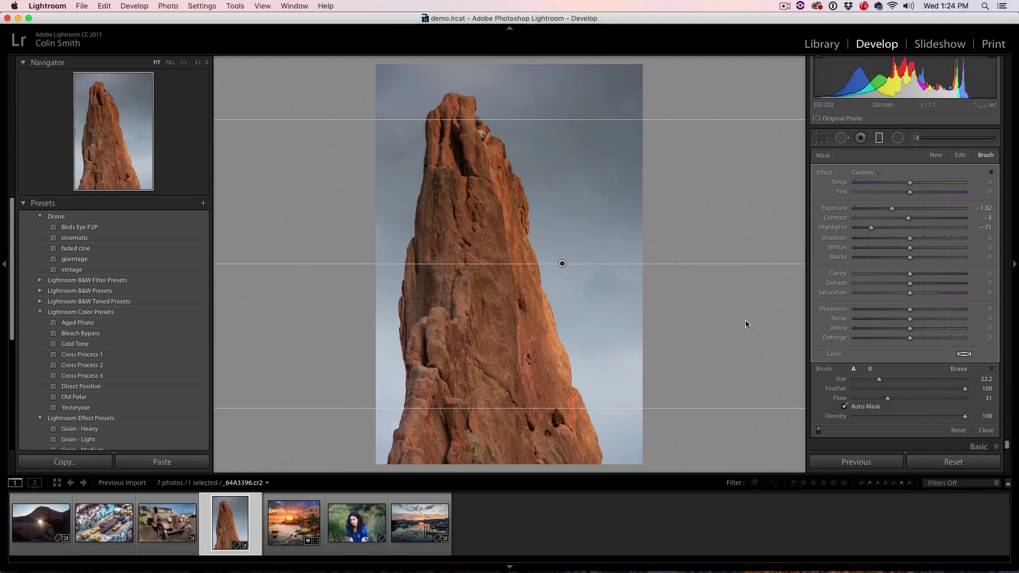
pyautogui.press('alt')
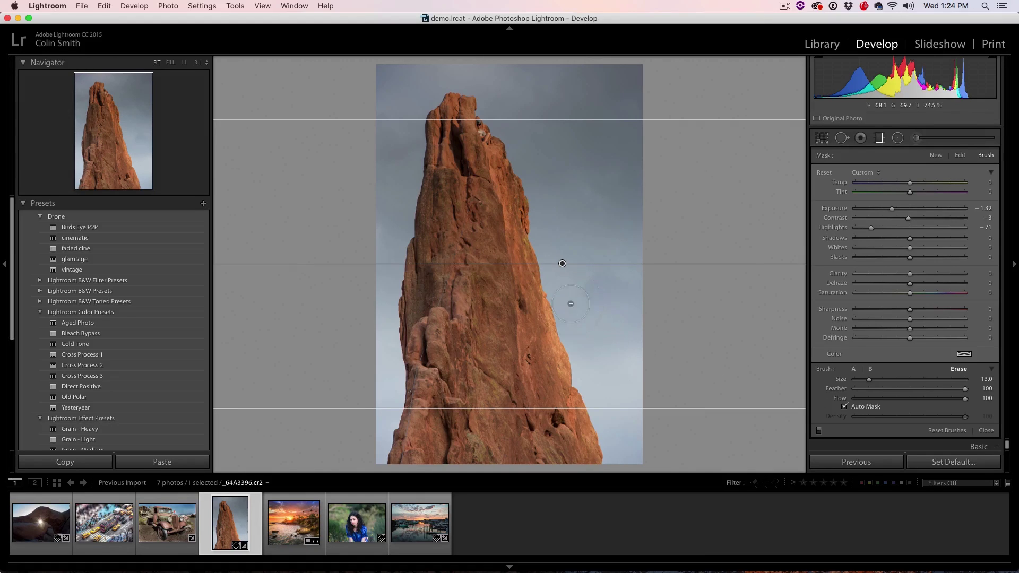
pyautogui.moveTo(463, 185); pyautogui.dragTo(460, 245)
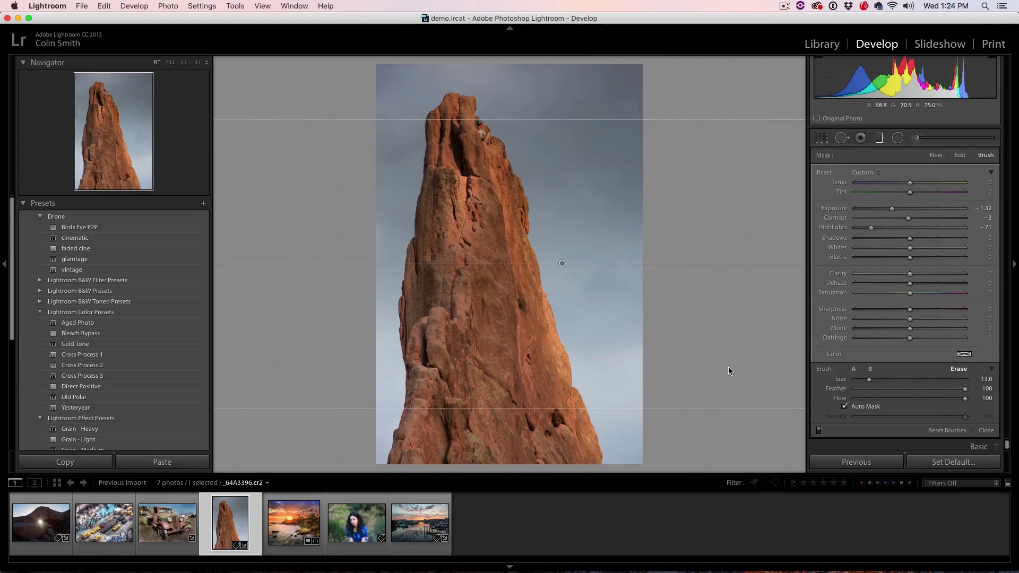
pyautogui.moveTo(418, 310)
pyautogui.mouseDown()
pyautogui.moveTo(453, 103)
pyautogui.moveTo(512, 198)
pyautogui.moveTo(538, 382)
pyautogui.moveTo(485, 135)
pyautogui.moveTo(480, 261)
pyautogui.moveTo(466, 254)
pyautogui.moveTo(454, 333)
pyautogui.moveTo(452, 255)
pyautogui.moveTo(458, 345)
pyautogui.mouseUp()
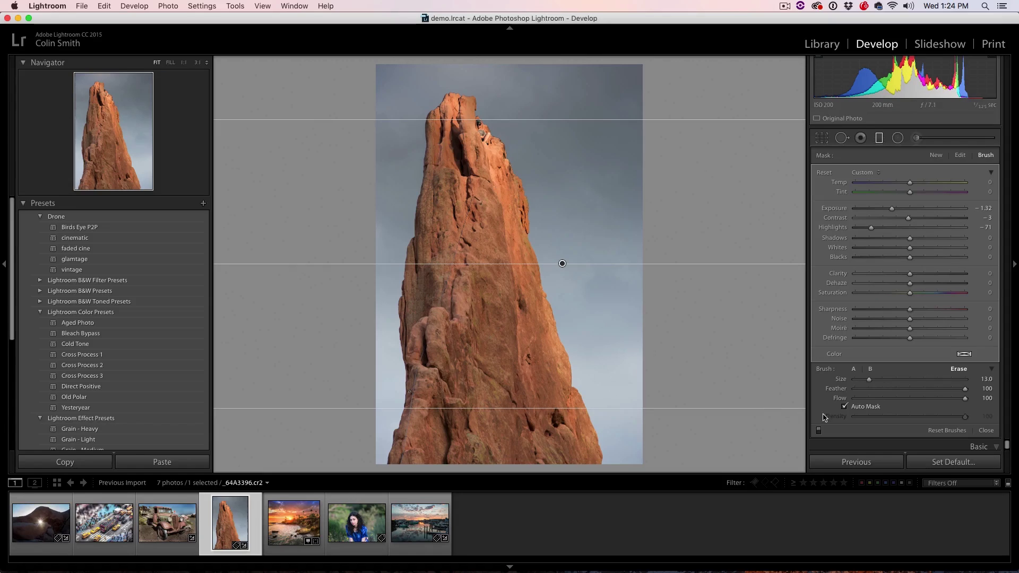
pyautogui.click(843, 407)
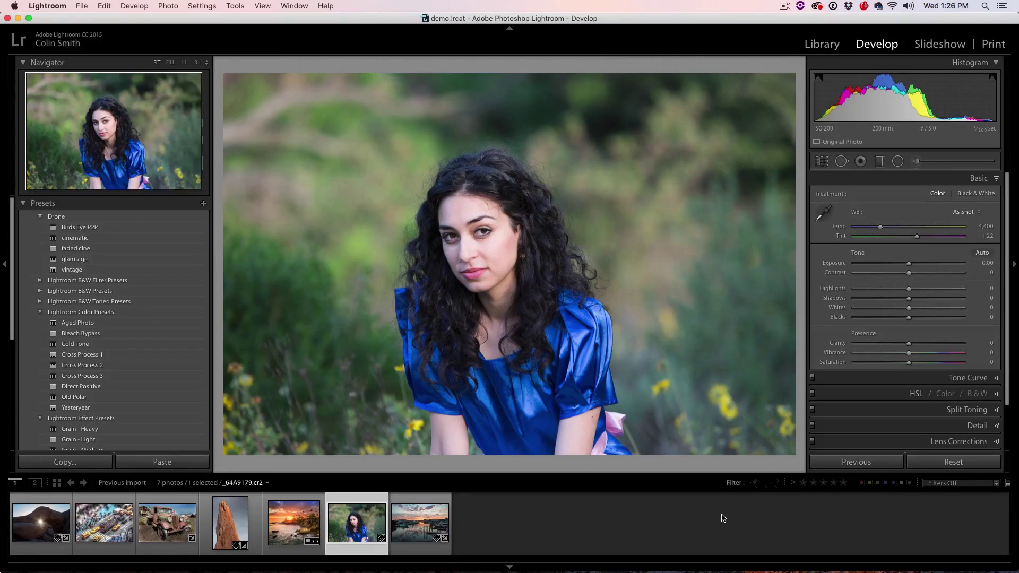
# - Convert the blue-dress portrait to B&W and lower the Red mix to −14
pyautogui.click(982, 395)
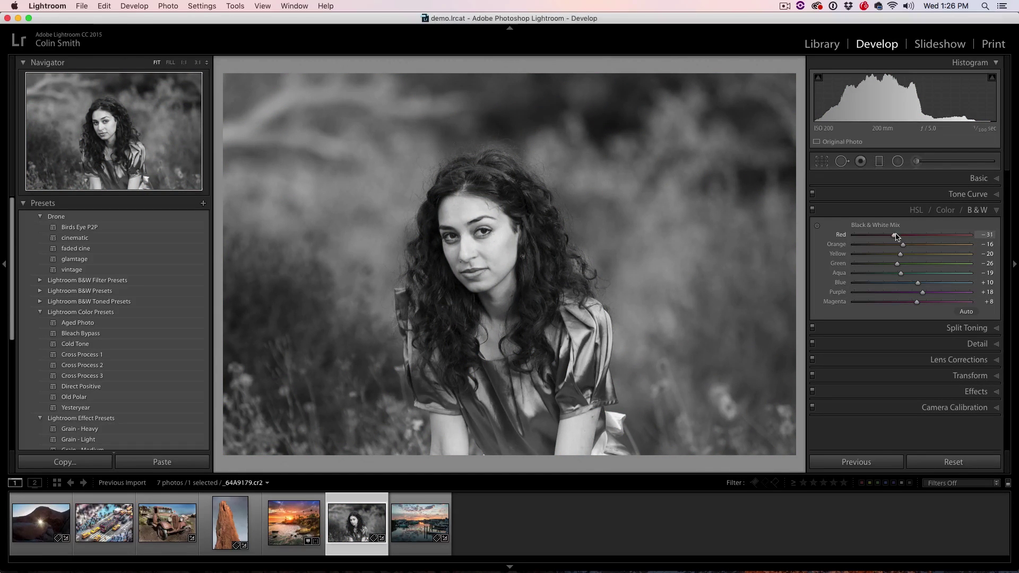
pyautogui.moveTo(895, 237); pyautogui.dragTo(896, 237)
# - Shift Temp, then set the B&W mix to Blue −25 and Yellow +56 to darken the dress
pyautogui.click(998, 180)
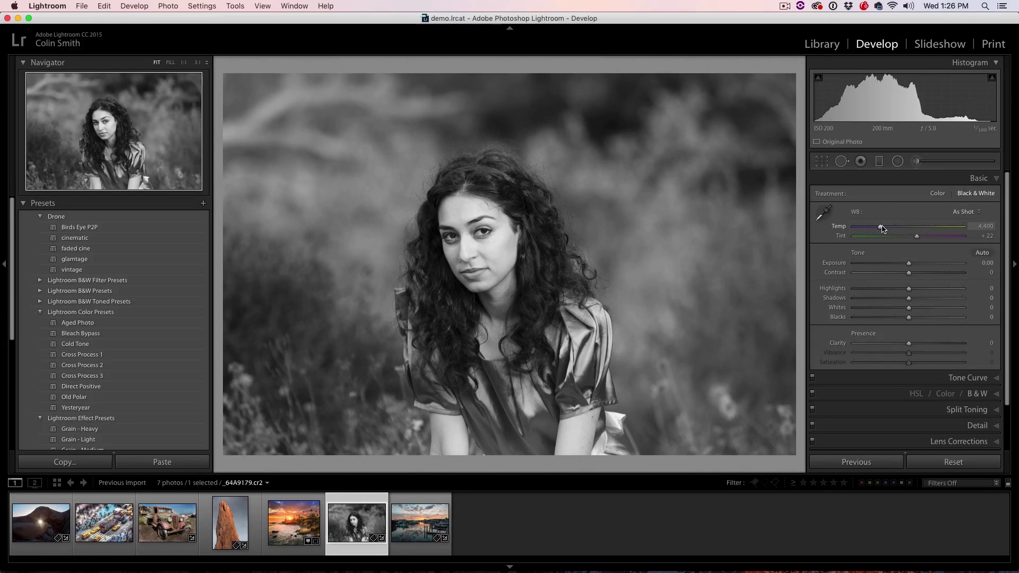
pyautogui.moveTo(883, 229)
pyautogui.mouseDown()
pyautogui.moveTo(935, 228)
pyautogui.moveTo(836, 227)
pyautogui.moveTo(927, 236)
pyautogui.moveTo(899, 227)
pyautogui.mouseUp()
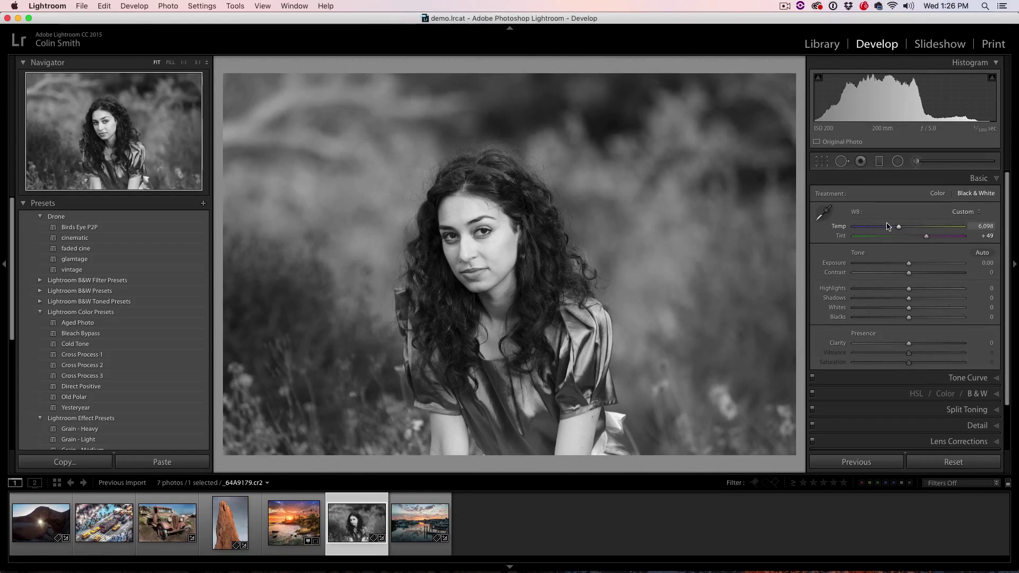
pyautogui.click(996, 396)
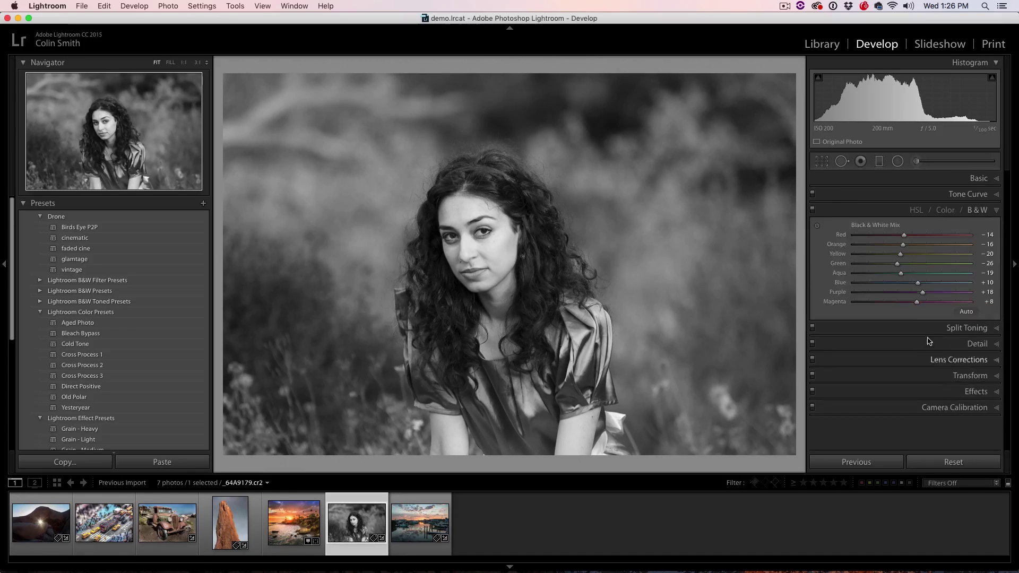
pyautogui.moveTo(919, 285); pyautogui.dragTo(900, 275)
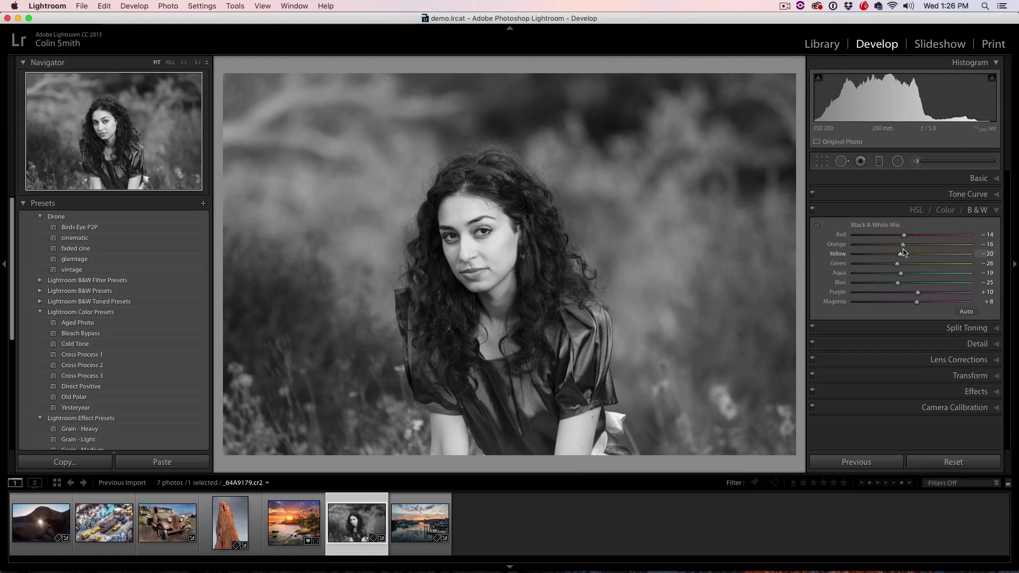
pyautogui.moveTo(903, 244); pyautogui.dragTo(948, 254)
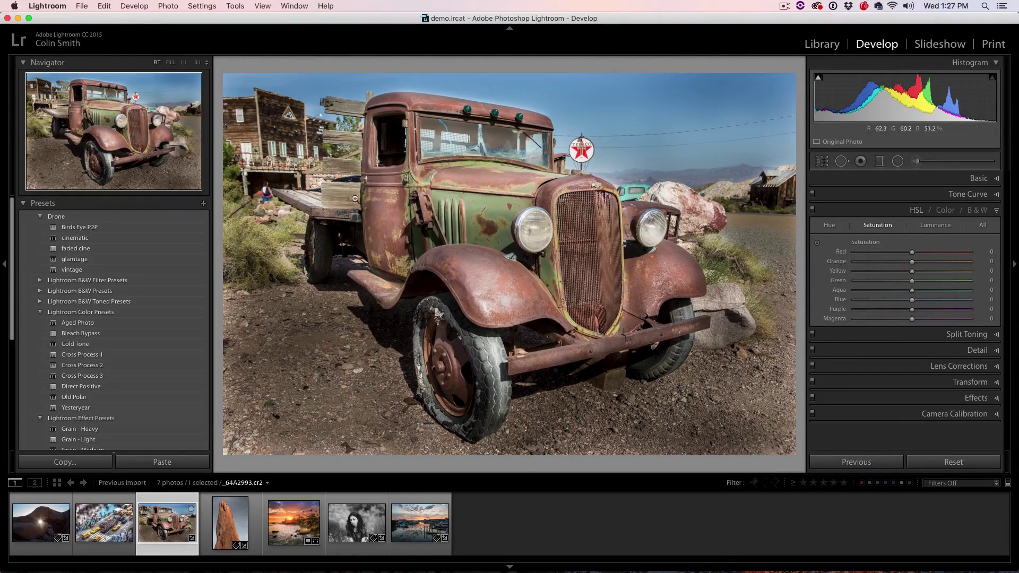
# - Zoom the truck photo to 1:1 and select the existing Adjustment Brush pin (Exposure −1.98) on the grille
pyautogui.click(503, 226)
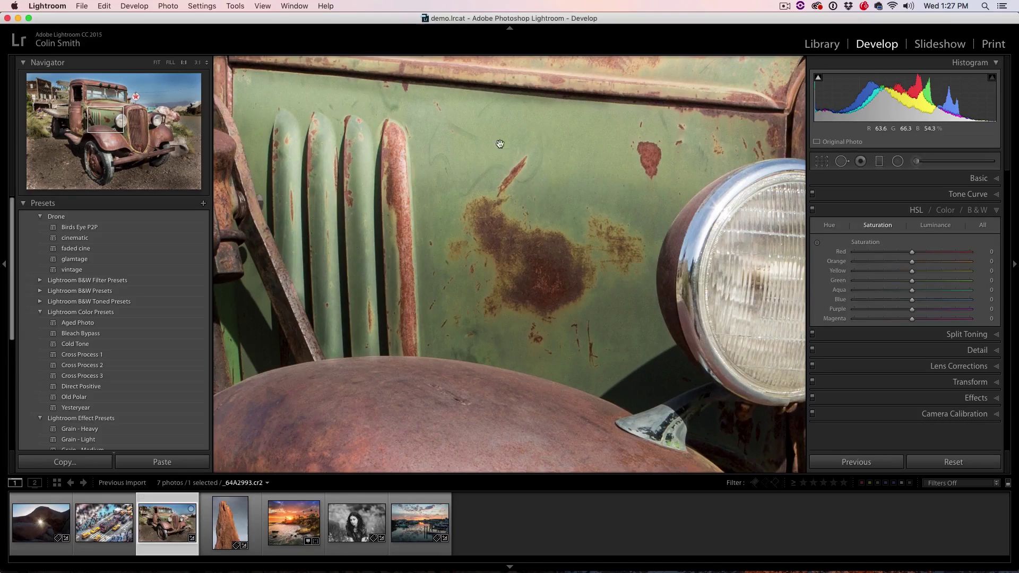
pyautogui.press('k')
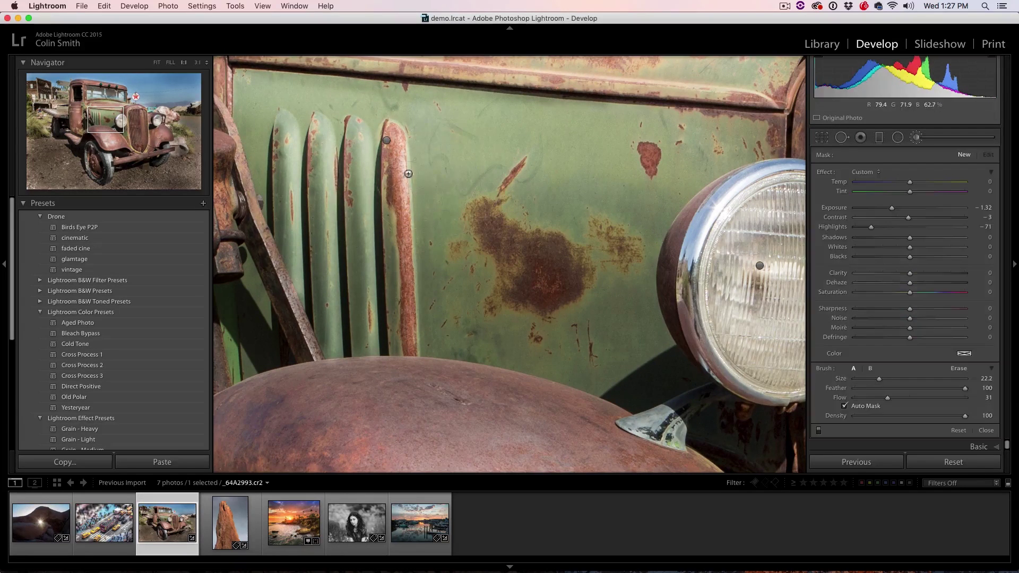
pyautogui.click(387, 140)
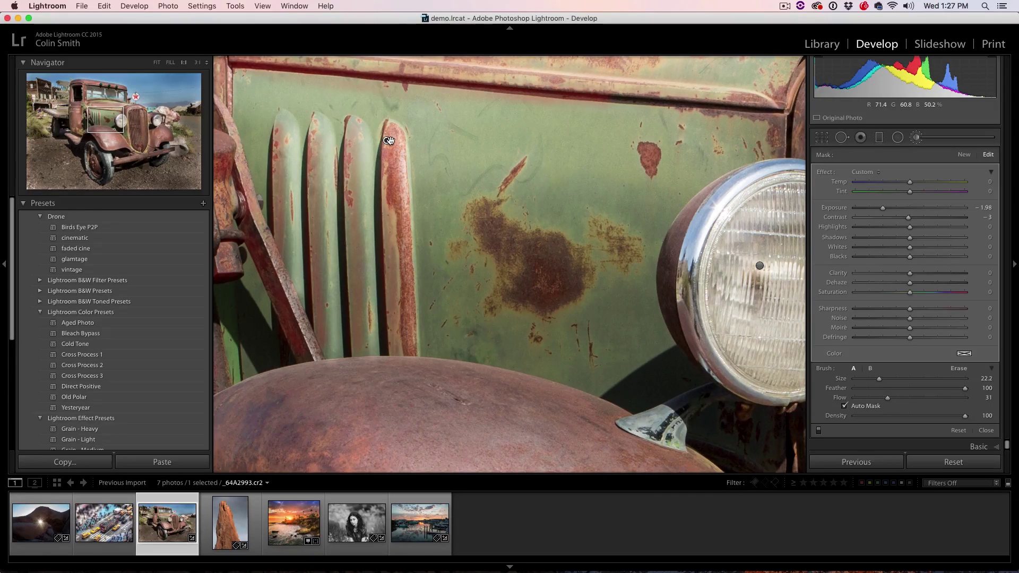
# - Enable 'Use Smart Previews instead of Originals' in the Performance preferences
pyautogui.click(45, 5)
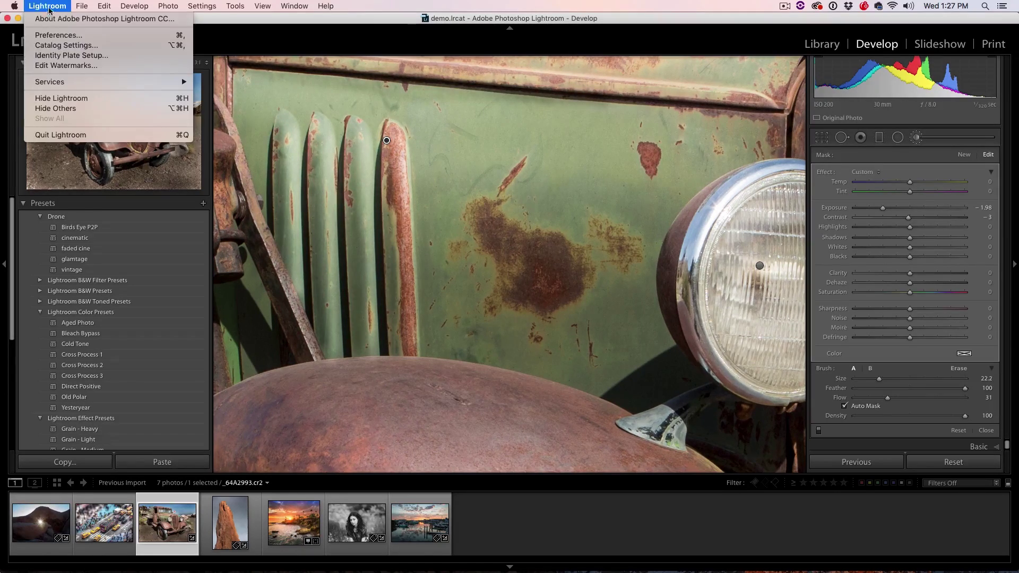
pyautogui.click(62, 34)
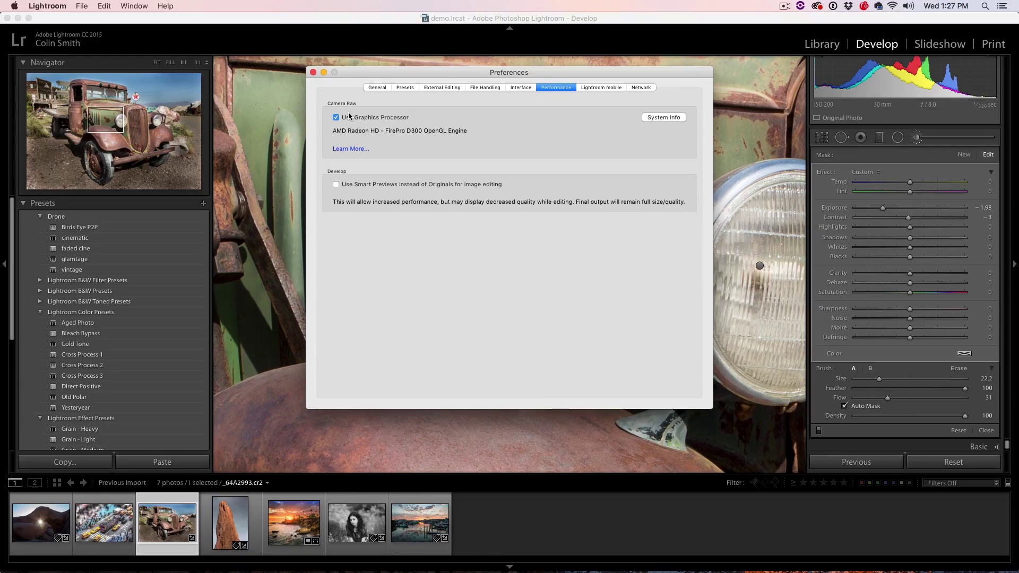
pyautogui.click(377, 185)
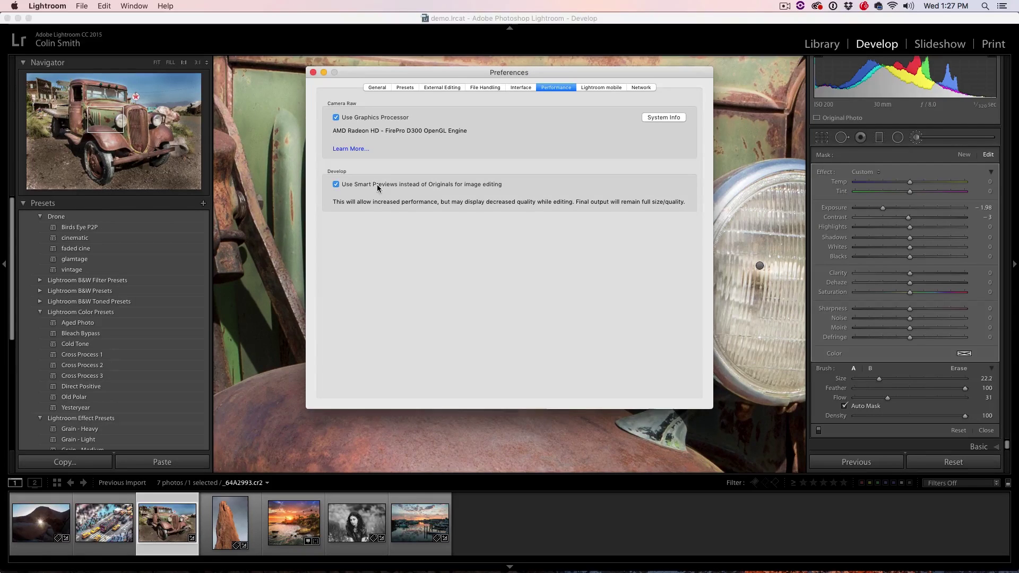
pyautogui.click(313, 72)
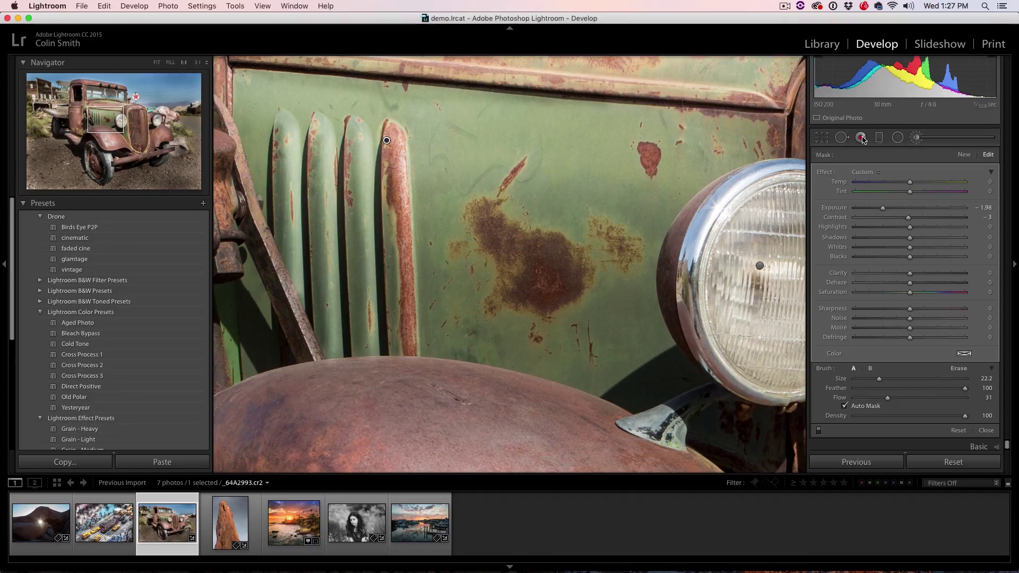
# - Build a Smart Preview for the truck photo and fit the whole image in view
pyautogui.click(848, 119)
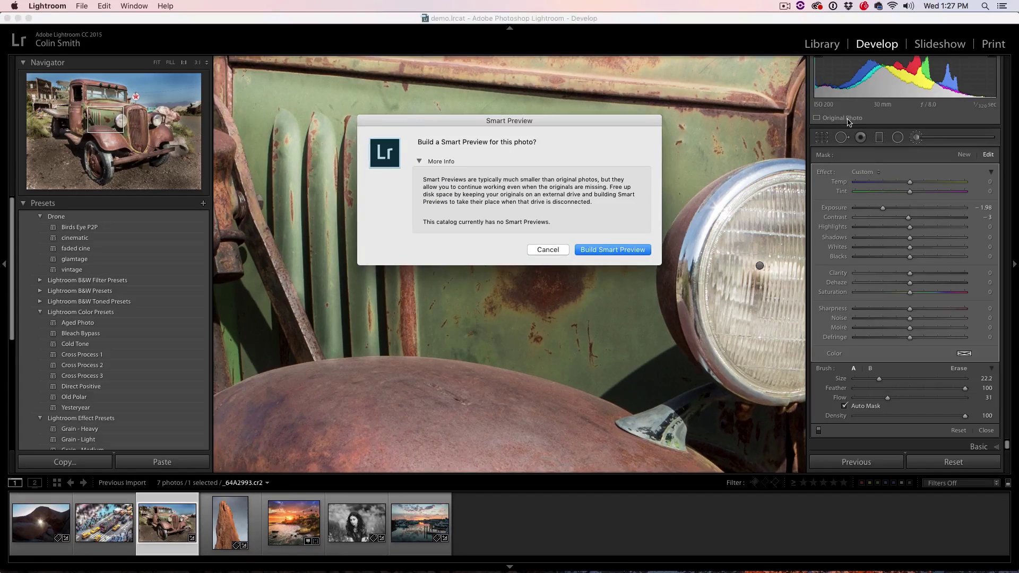
pyautogui.click(629, 253)
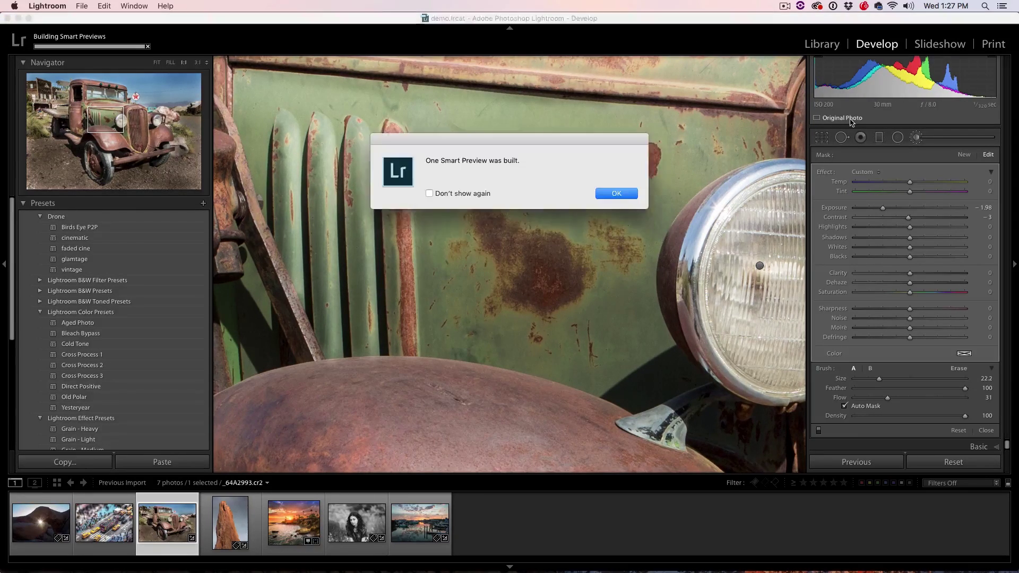
pyautogui.press('Return')
pyautogui.click(158, 62)
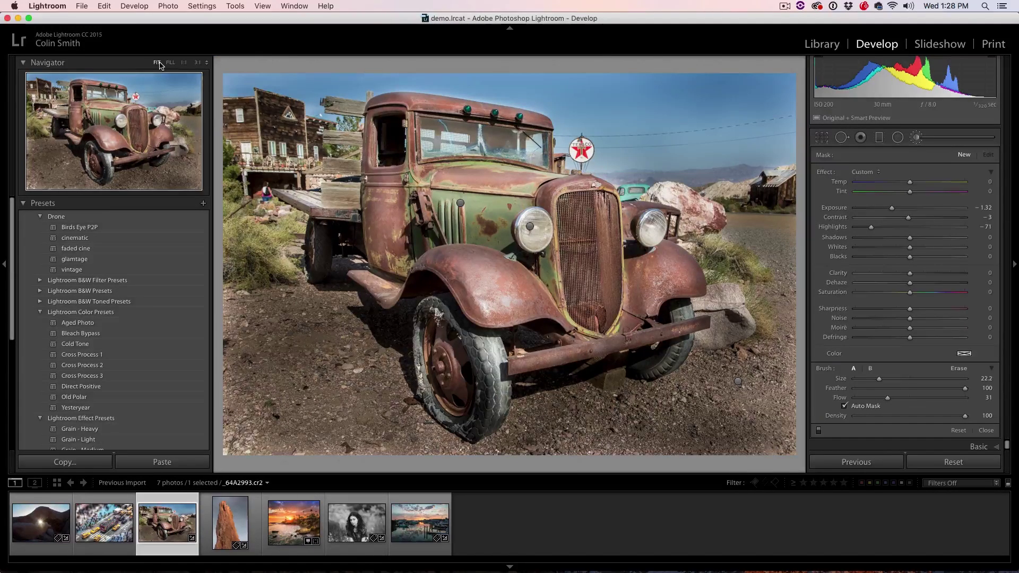